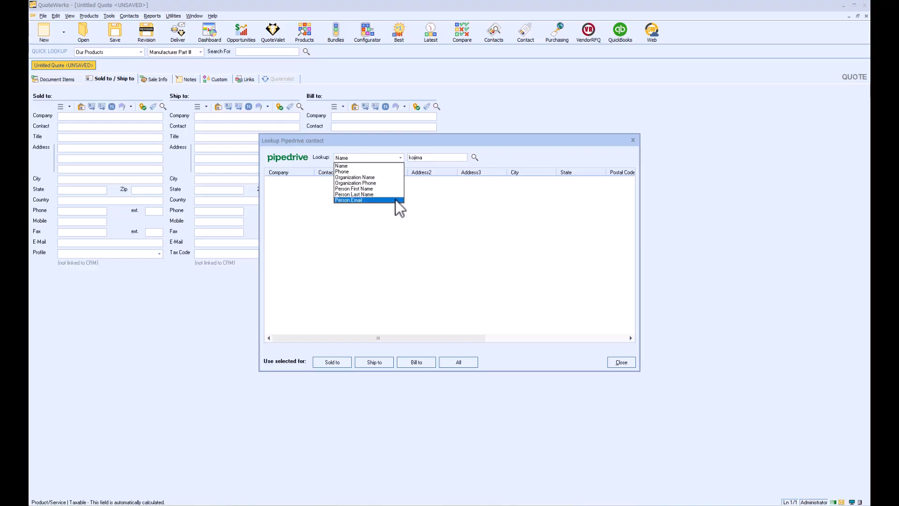
Search the Pipedrive contacts by Name for kojima and try using the Kojima Productions match as the Sold to contact.
{"action": "left_click", "coordinate": [401, 159]}
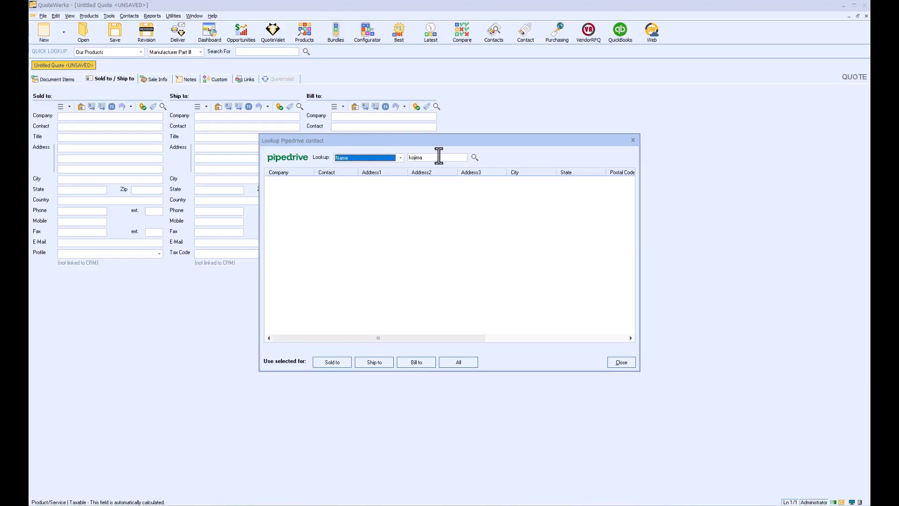
{"action": "left_click", "coordinate": [475, 157]}
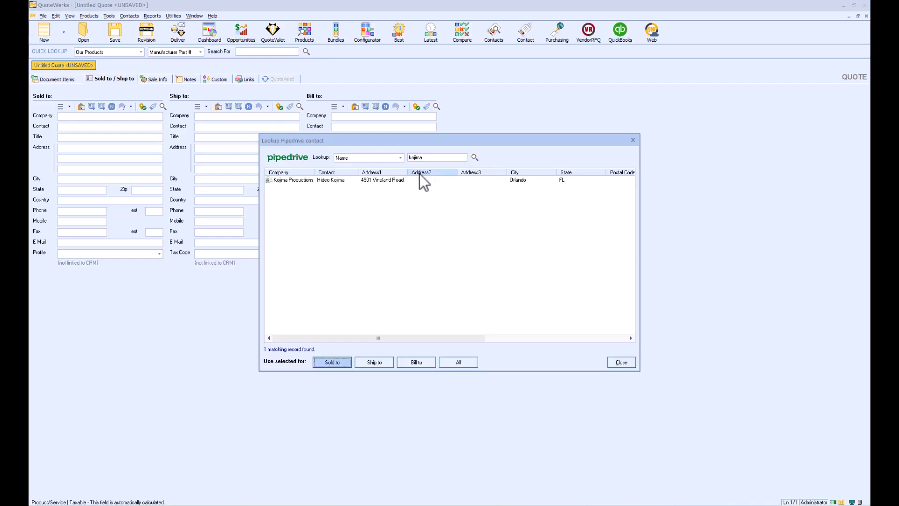
{"action": "left_click", "coordinate": [353, 180]}
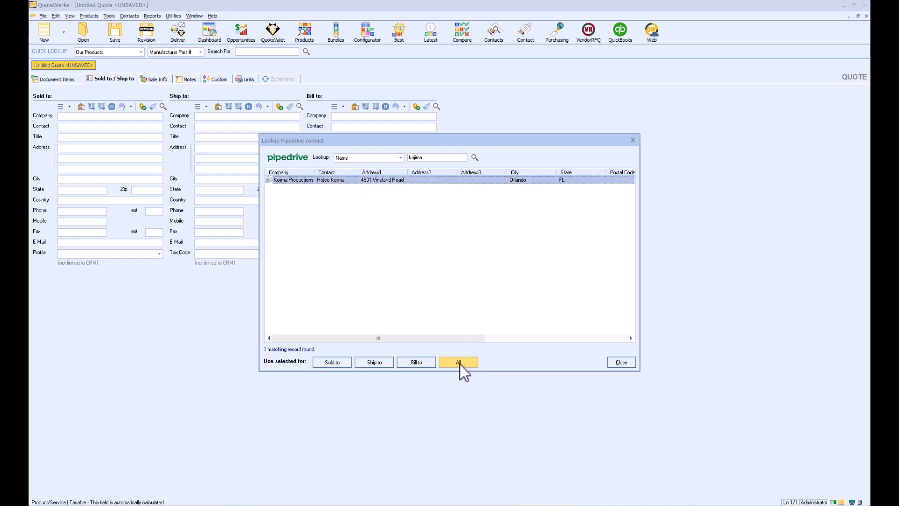
{"action": "left_click", "coordinate": [338, 364]}
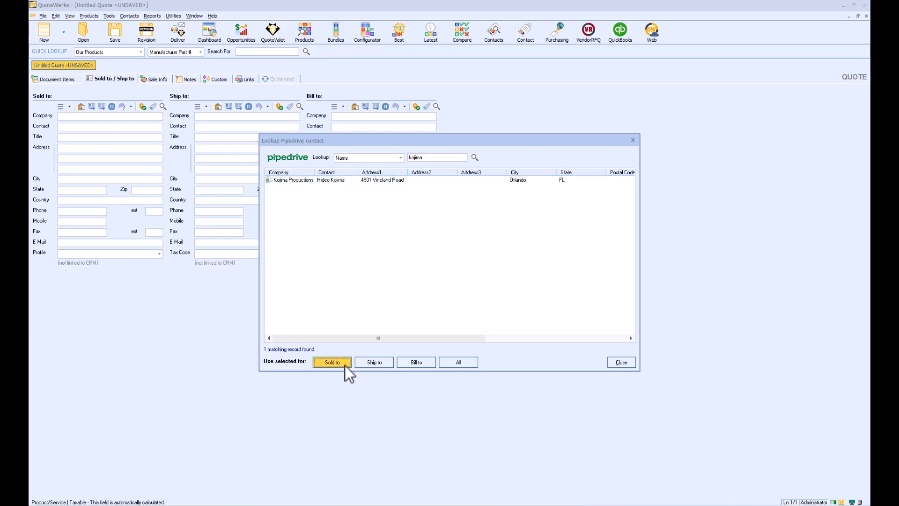
{"action": "left_click", "coordinate": [623, 363]}
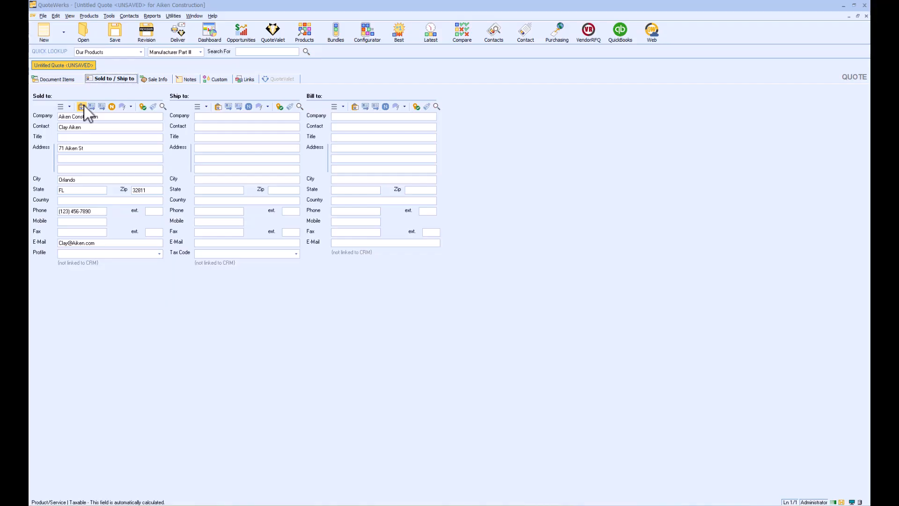
Create the quote's Sold to company and contact as new records in Pipedrive, linked back to the quote.
{"action": "left_click", "coordinate": [113, 107]}
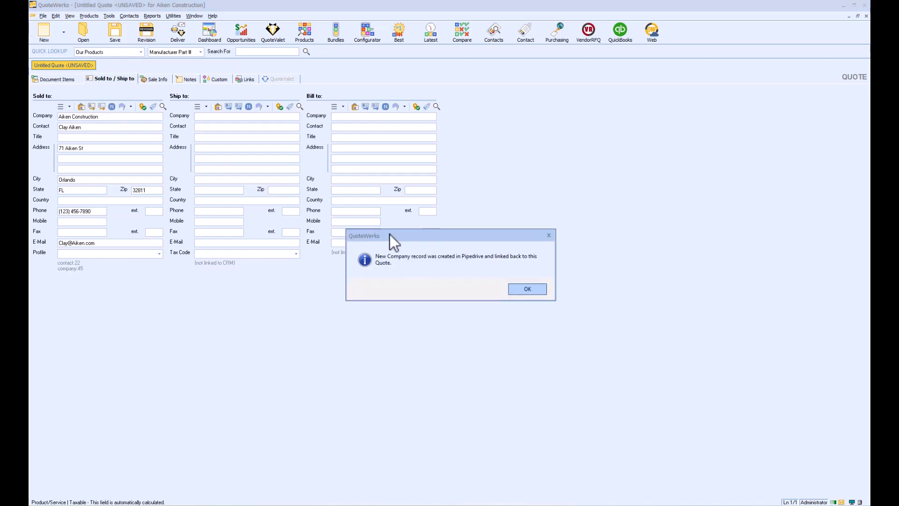
{"action": "left_click", "coordinate": [522, 288]}
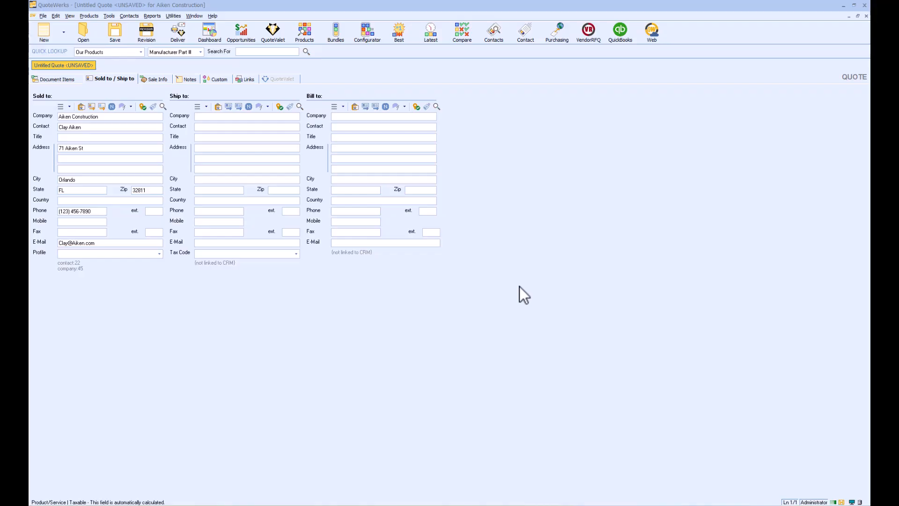
Look up Pipedrive products whose description contains tv for the quote's document items.
{"action": "left_click", "coordinate": [63, 78]}
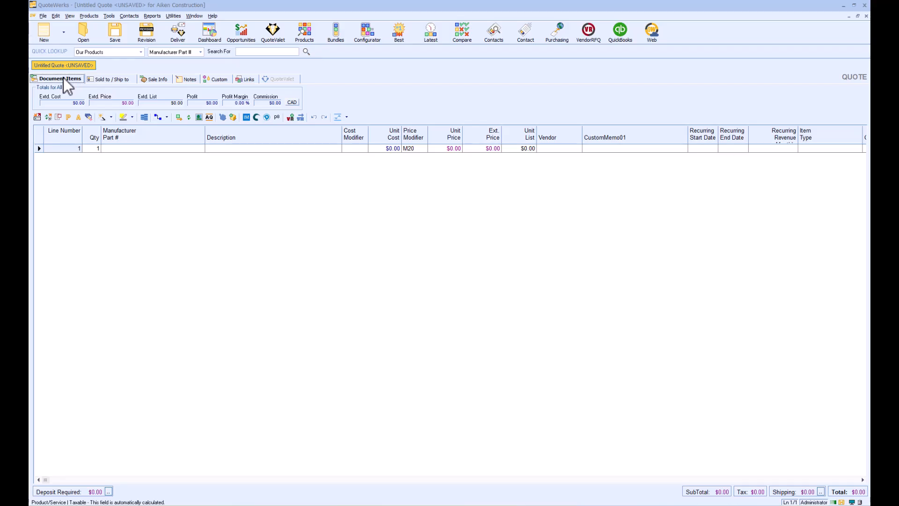
{"action": "left_click", "coordinate": [299, 43]}
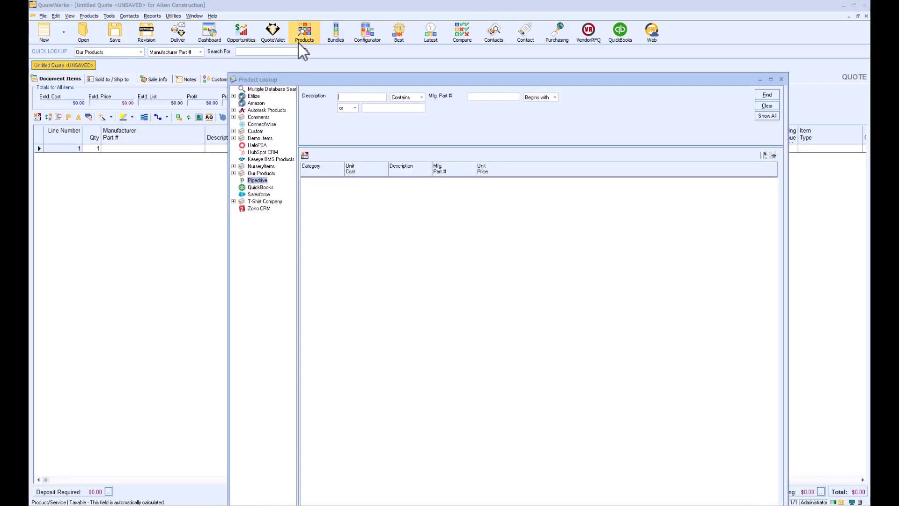
{"action": "left_click_drag", "start_coordinate": [328, 80], "coordinate": [306, 29]}
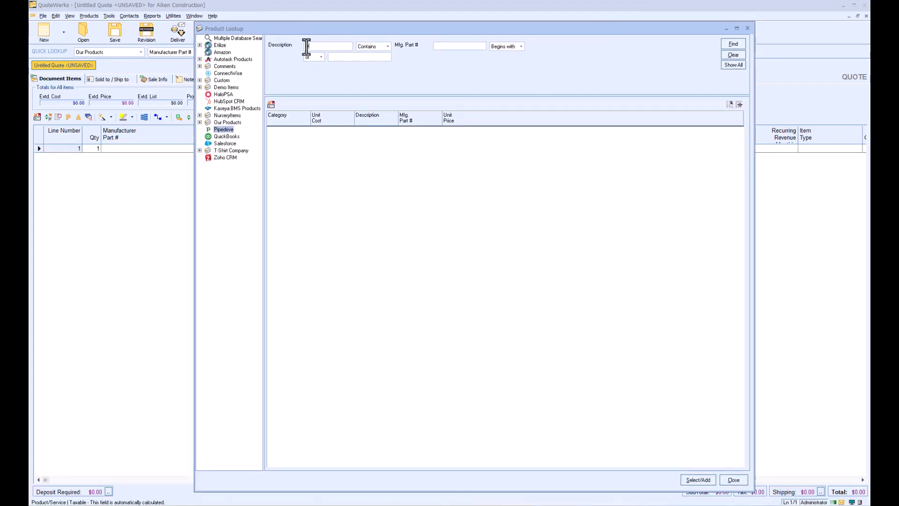
{"action": "key", "text": "Return"}
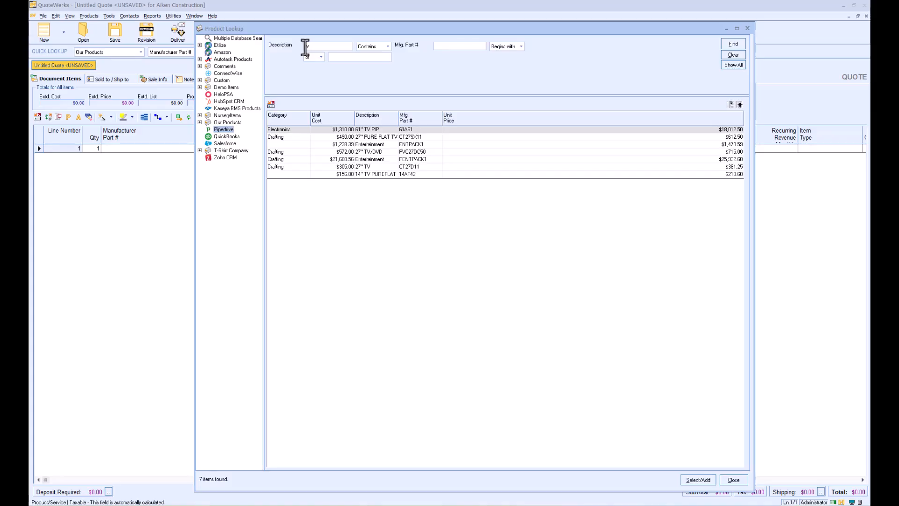
Add the products 61A61, CT27SX11 and ENTPACK1 to the quote together and close the product lookup.
{"action": "left_click", "coordinate": [373, 131]}
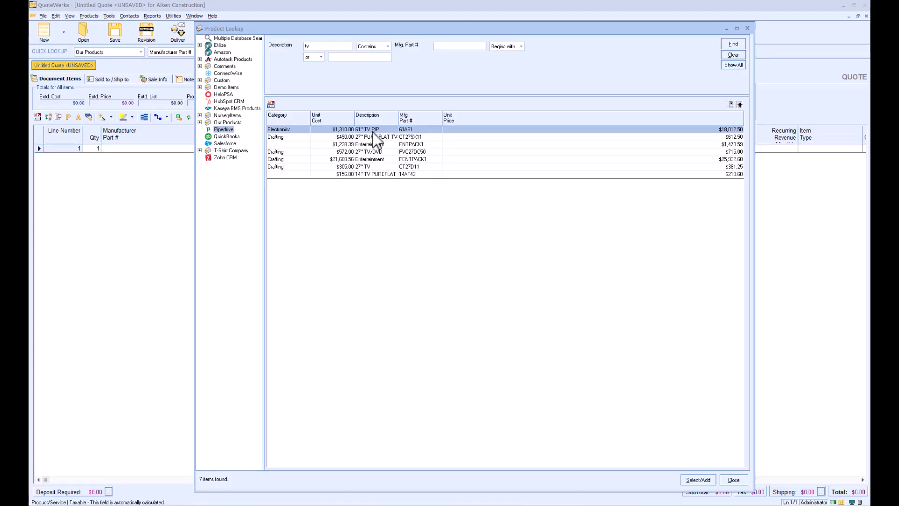
{"action": "left_click", "coordinate": [367, 144], "text": "shift"}
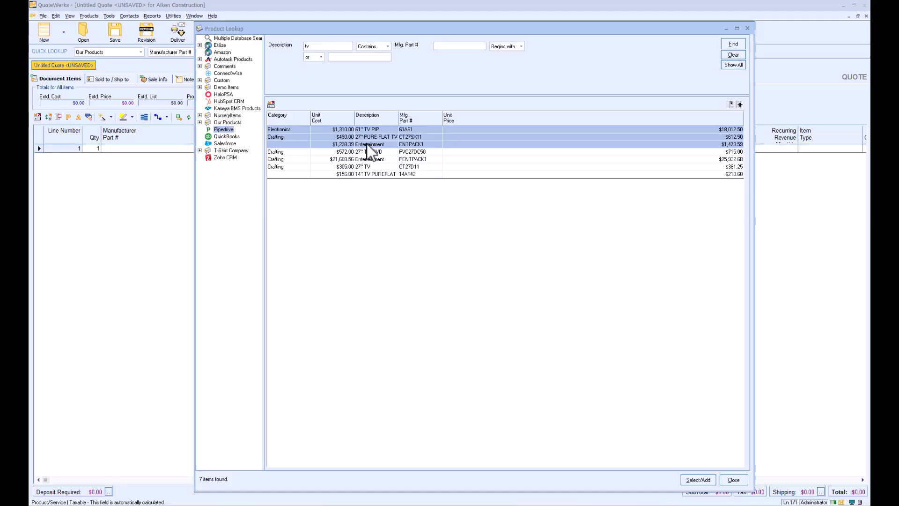
{"action": "left_click", "coordinate": [704, 478]}
{"action": "left_click", "coordinate": [492, 313]}
{"action": "left_click", "coordinate": [492, 313]}
{"action": "left_click", "coordinate": [492, 314]}
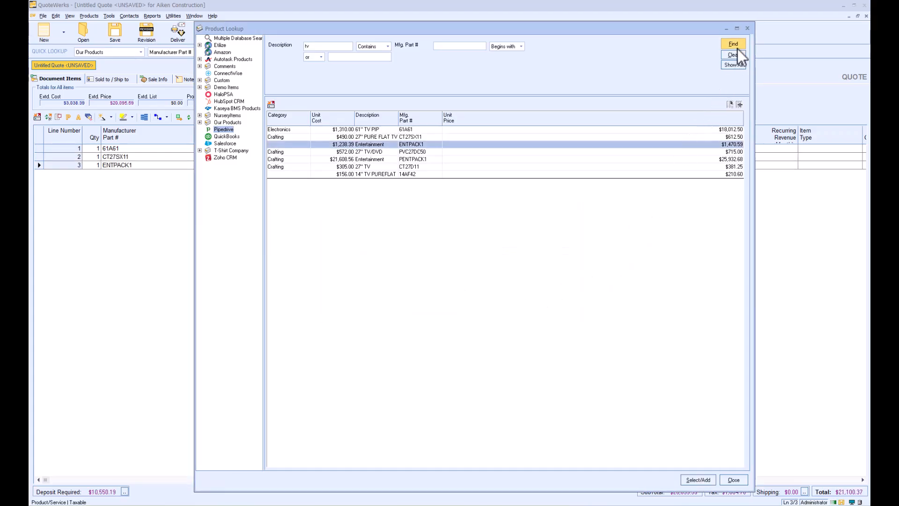
{"action": "left_click", "coordinate": [747, 26]}
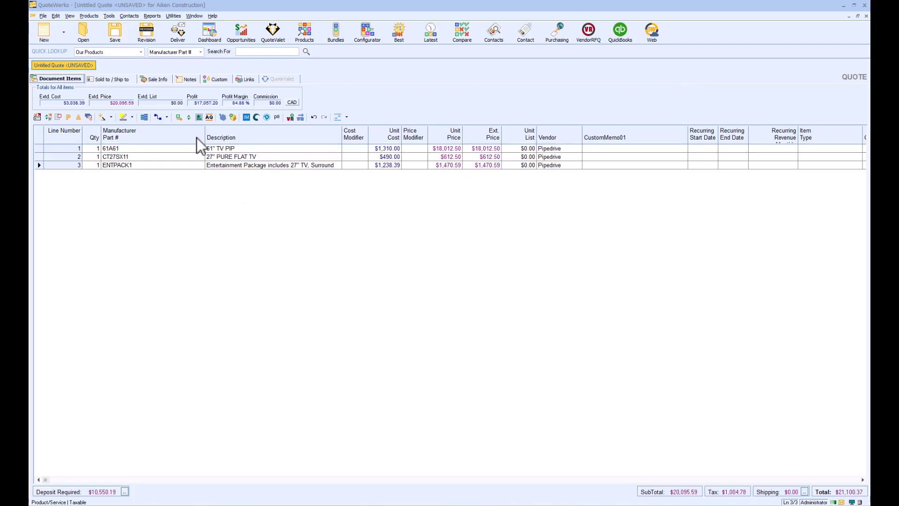
Save the quote as Aiken Construction - August 04, 2025 with the Pipedrive status I'm Online.
{"action": "left_click", "coordinate": [117, 33]}
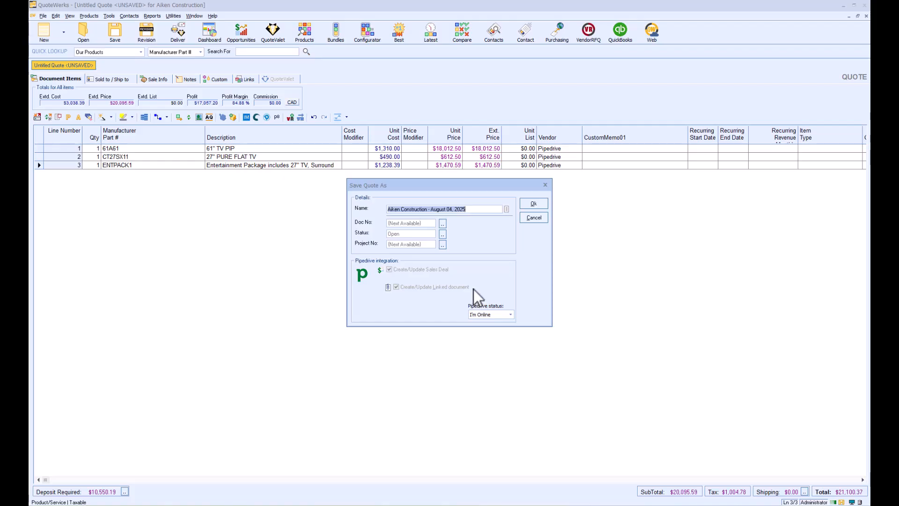
{"action": "left_click", "coordinate": [510, 315]}
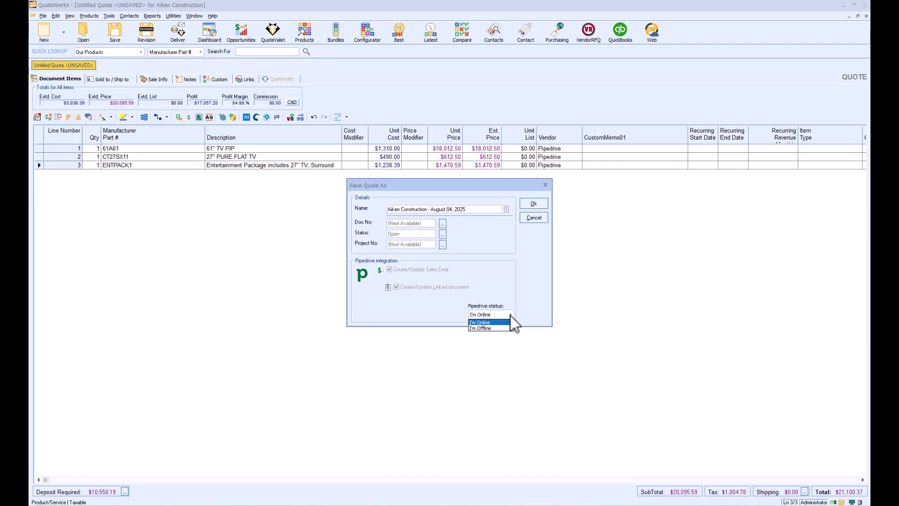
{"action": "left_click", "coordinate": [510, 316]}
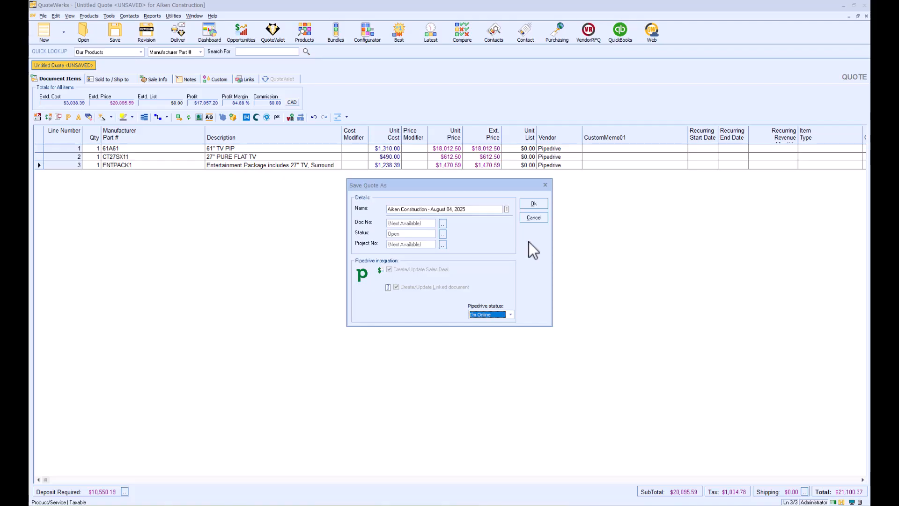
{"action": "left_click", "coordinate": [533, 204]}
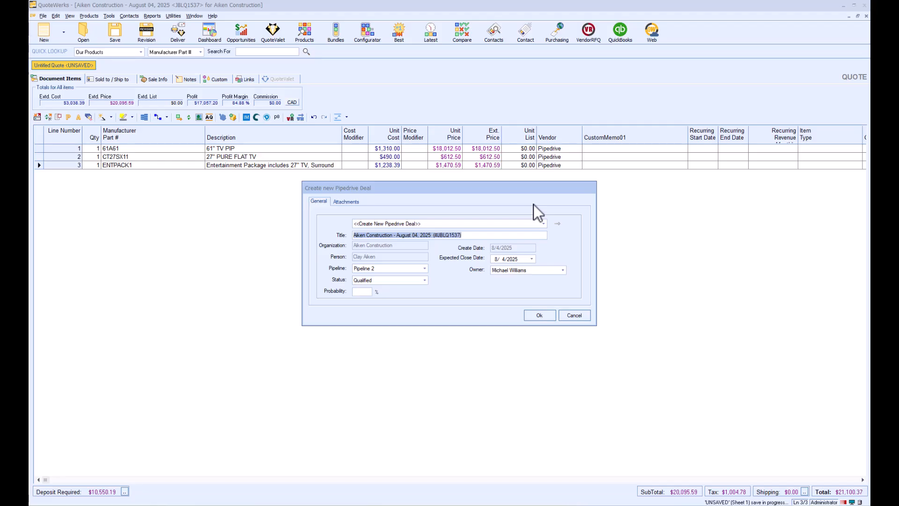
Configure the new Pipedrive deal with Pipeline 1, a probability of 50% and a different owner.
{"action": "left_click", "coordinate": [546, 224]}
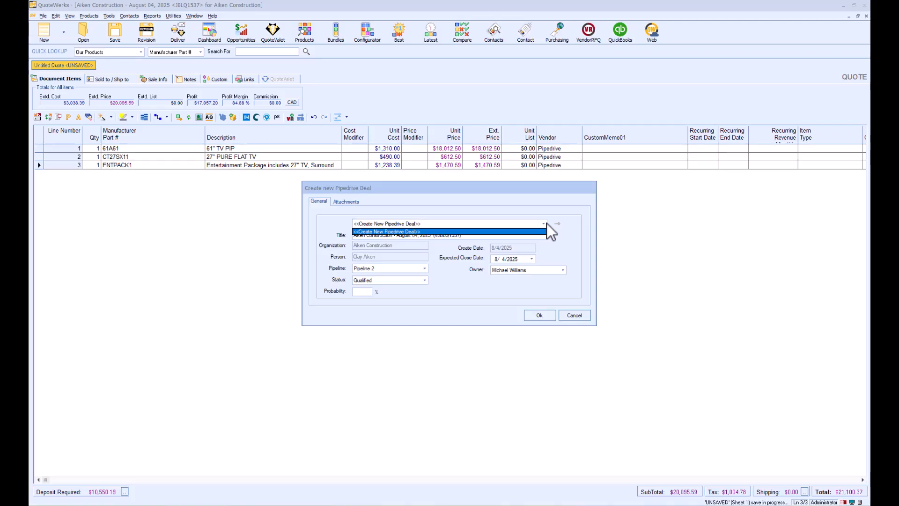
{"action": "left_click", "coordinate": [547, 223]}
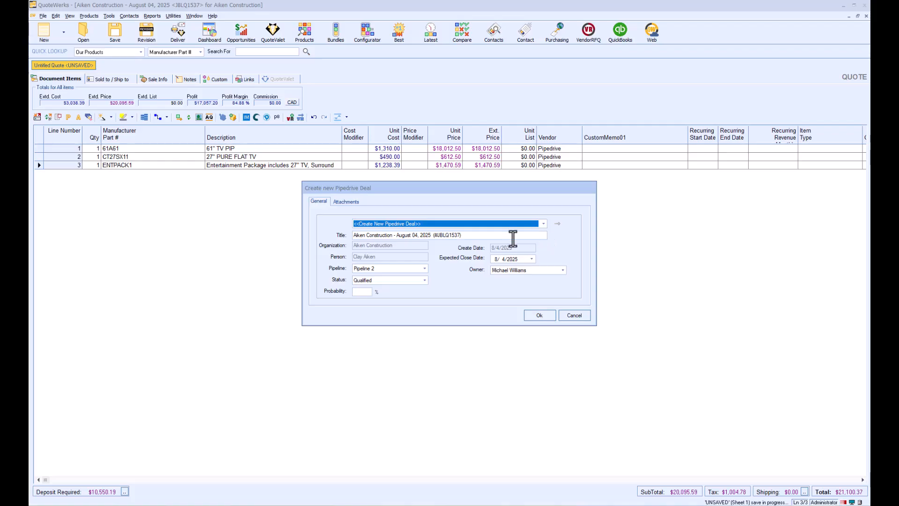
{"action": "left_click", "coordinate": [463, 237]}
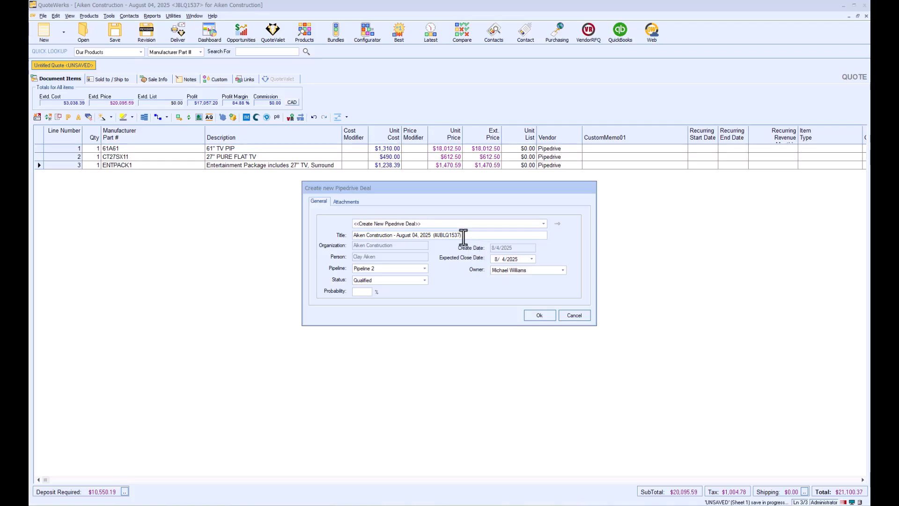
{"action": "left_click_drag", "start_coordinate": [463, 238], "coordinate": [344, 234]}
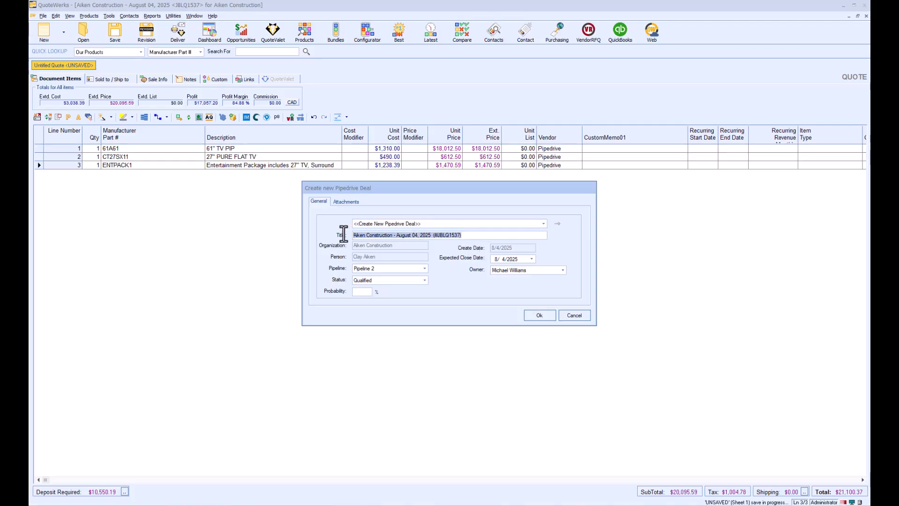
{"action": "left_click", "coordinate": [425, 268]}
{"action": "left_click", "coordinate": [419, 276]}
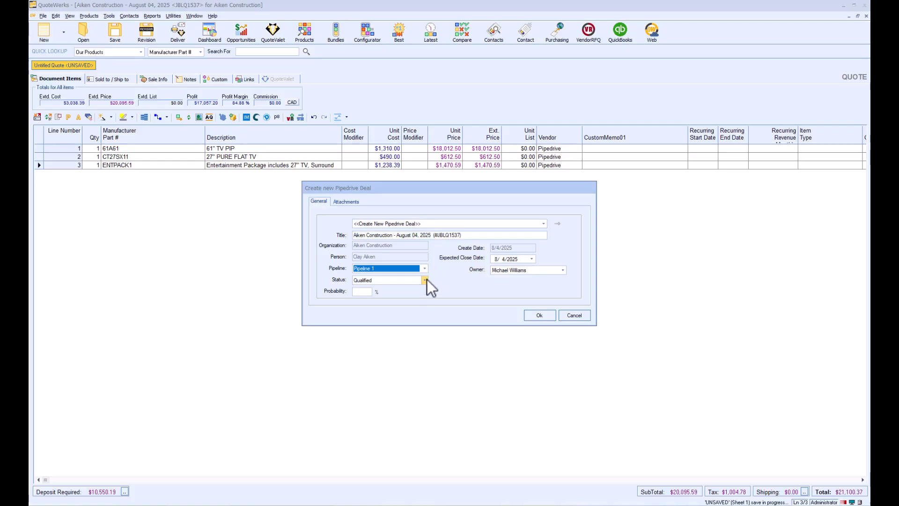
{"action": "left_click", "coordinate": [363, 292]}
{"action": "type", "text": "50"}
{"action": "left_click", "coordinate": [564, 271]}
{"action": "left_click", "coordinate": [558, 284]}
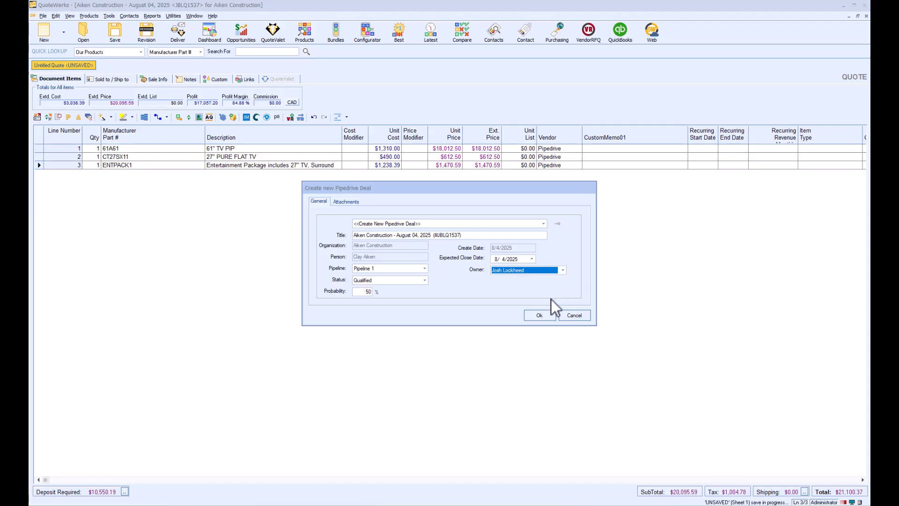
Check the file attachment options for the deal without adding a file, and create the deal in Pipedrive.
{"action": "left_click", "coordinate": [348, 203]}
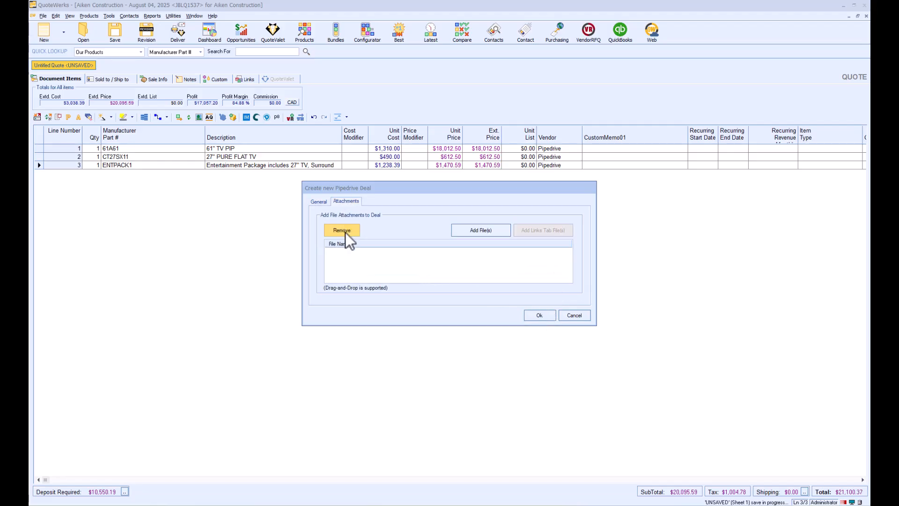
{"action": "left_click", "coordinate": [473, 232]}
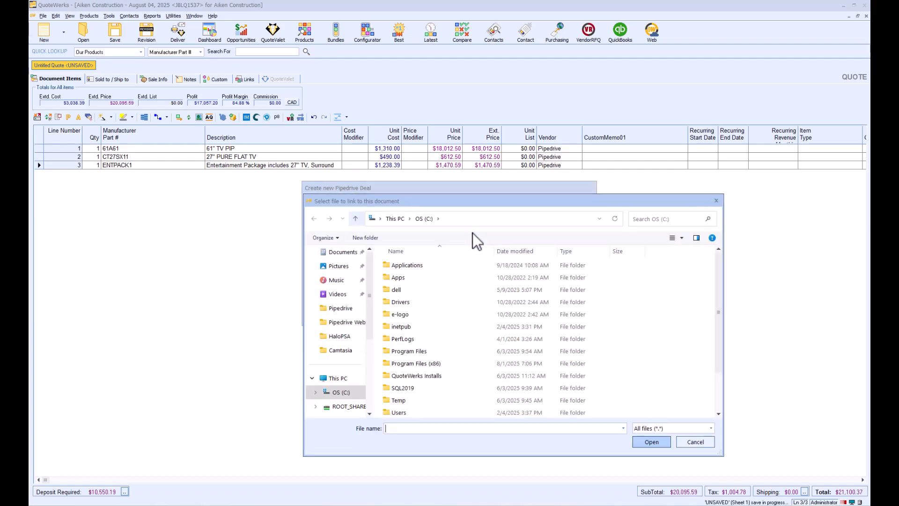
{"action": "left_click", "coordinate": [706, 446]}
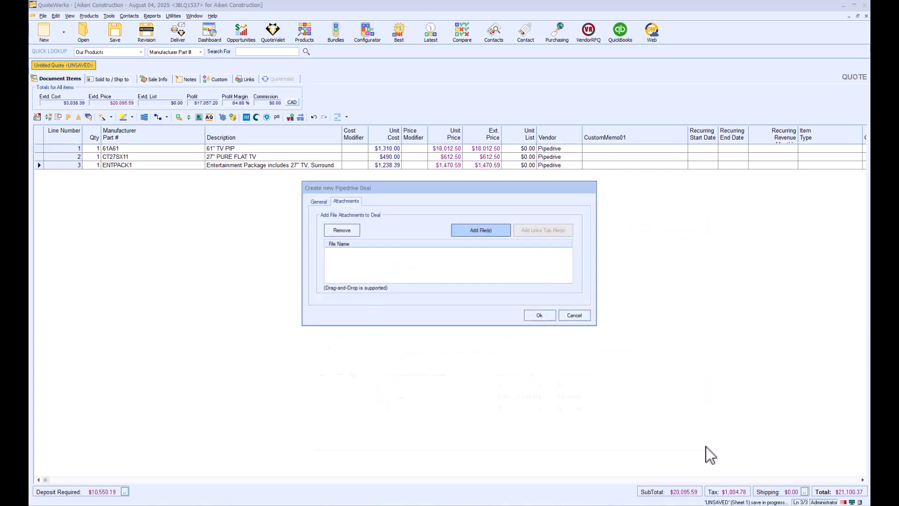
{"action": "left_click", "coordinate": [319, 203]}
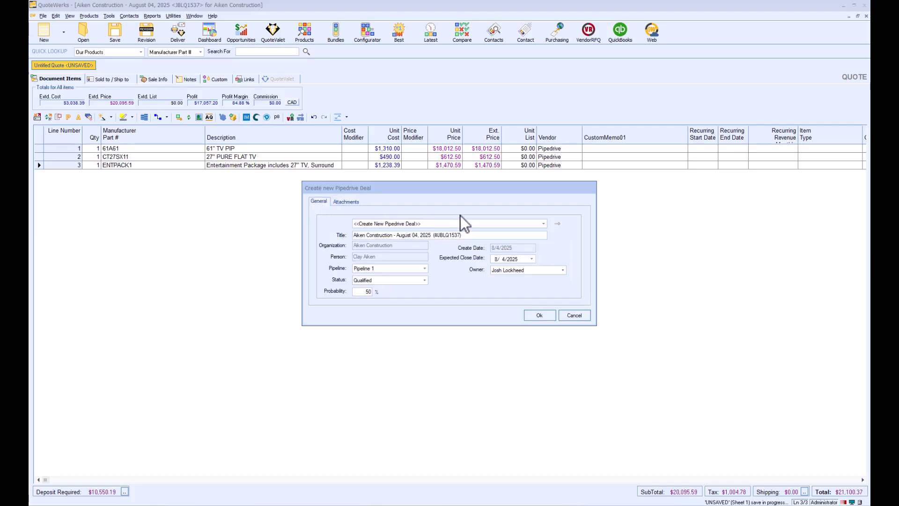
{"action": "left_click", "coordinate": [539, 317]}
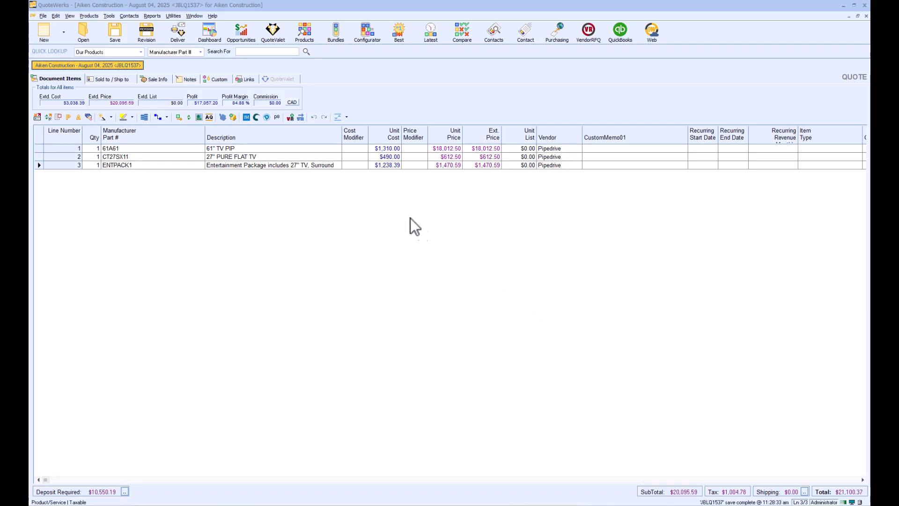
Open the quote's linked deal in Pipedrive, logging in with the saved credentials and dismissing the QuoteWerks CPQ guide.
{"action": "left_click", "coordinate": [246, 79]}
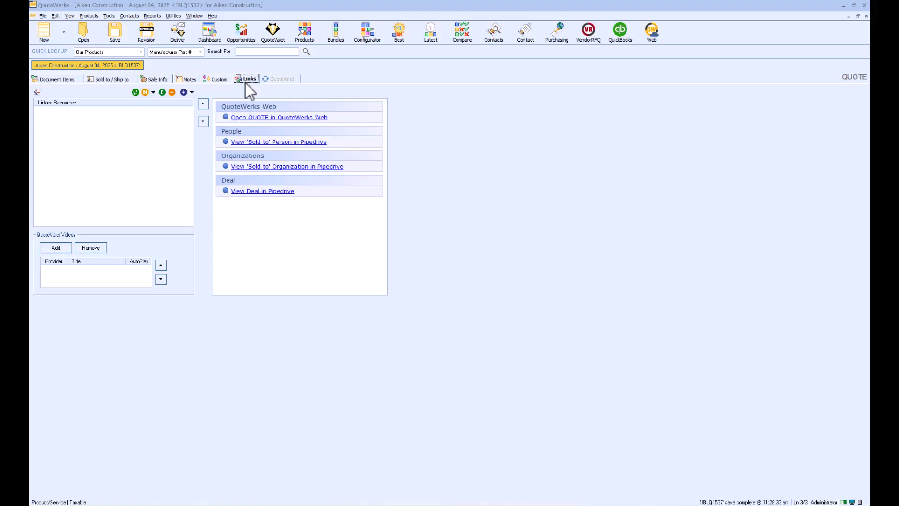
{"action": "left_click", "coordinate": [263, 191]}
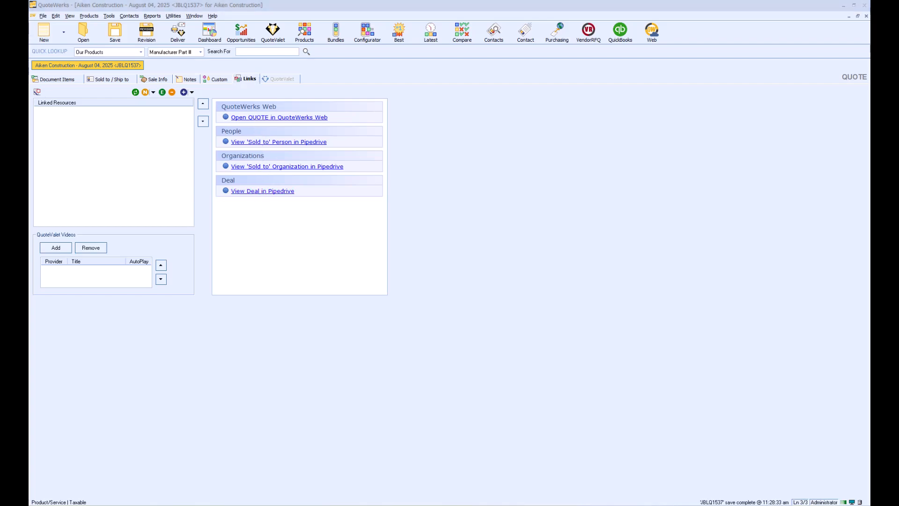
{"action": "left_click_drag", "start_coordinate": [29, 70], "coordinate": [222, 75]}
{"action": "double_click", "coordinate": [354, 71]}
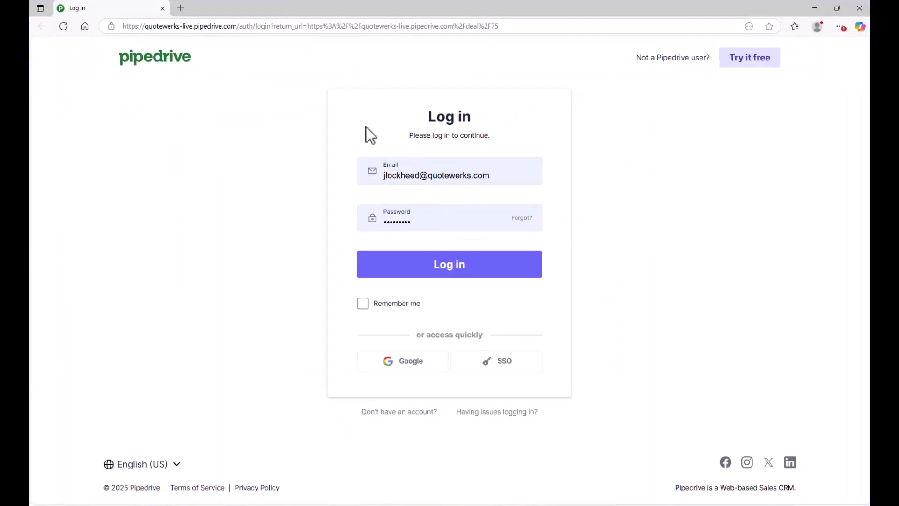
{"action": "left_click", "coordinate": [426, 271]}
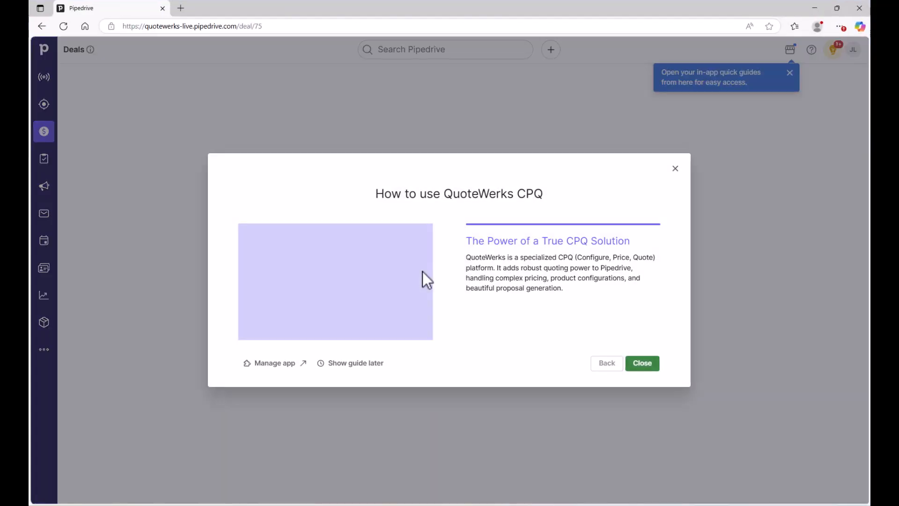
{"action": "left_click", "coordinate": [675, 169]}
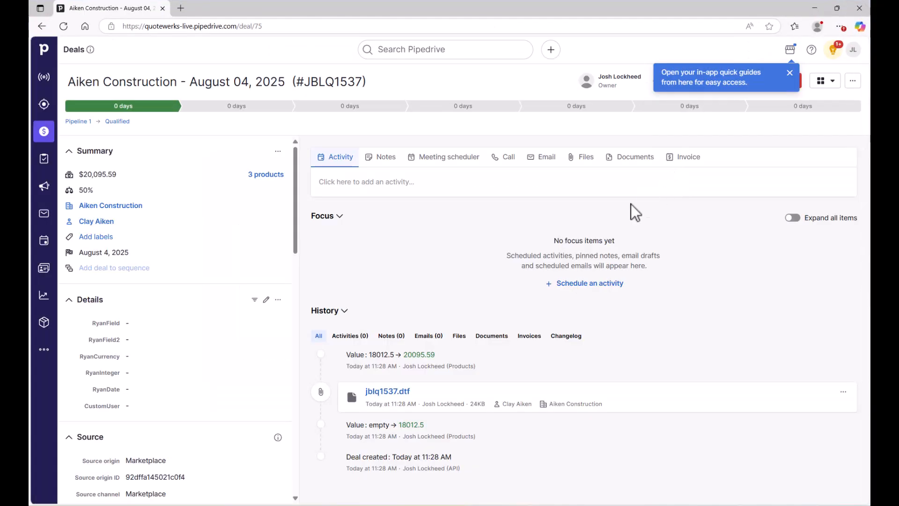
Review the linked deal's source, person and organization details in Pipedrive.
{"action": "scroll", "coordinate": [280, 229], "scroll_direction": "down", "scroll_amount": 10}
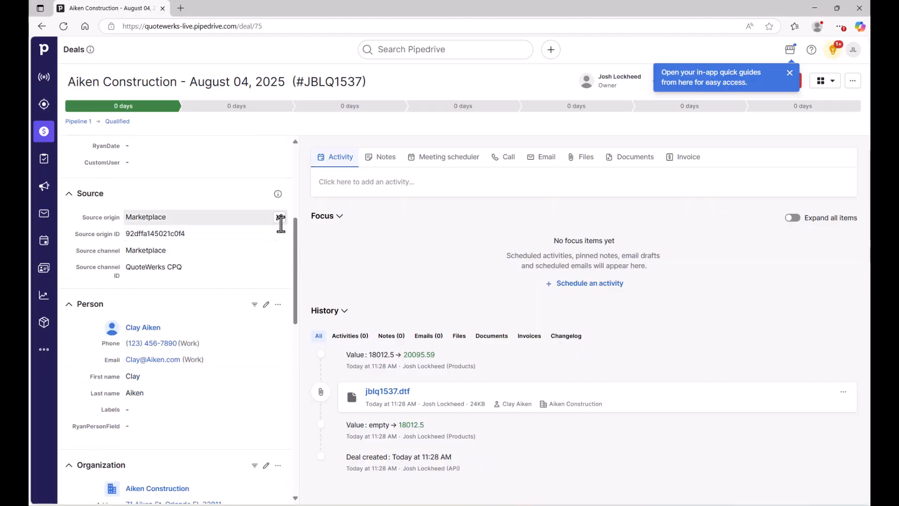
{"action": "scroll", "coordinate": [284, 228], "scroll_direction": "down", "scroll_amount": 5}
{"action": "scroll", "coordinate": [285, 227], "scroll_direction": "up", "scroll_amount": 15}
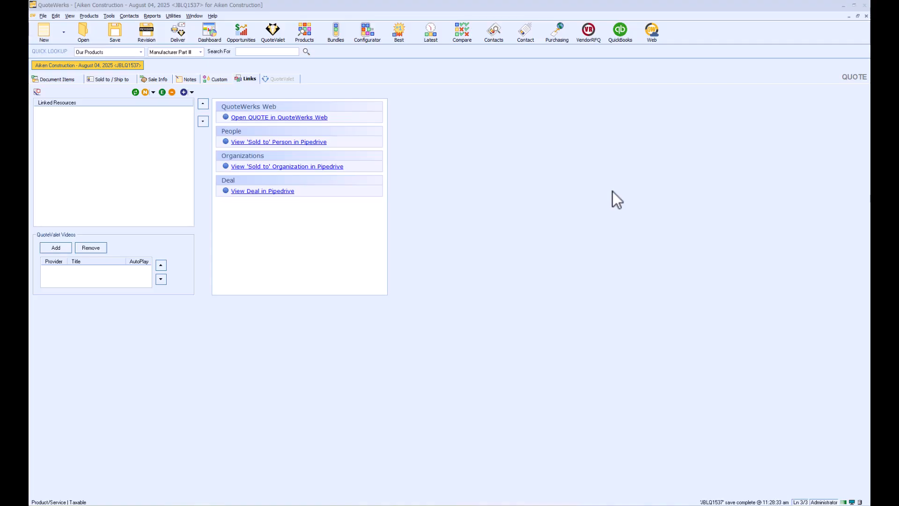
Return to the document items of the quote in QuoteWerks and set the 61" TV PIP quantity to 2.
{"action": "left_click", "coordinate": [66, 80]}
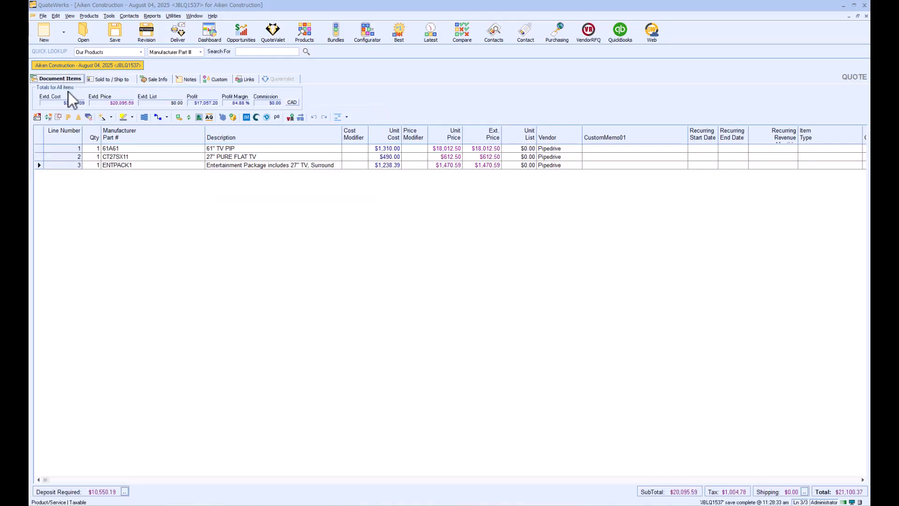
{"action": "left_click", "coordinate": [95, 150]}
{"action": "left_click", "coordinate": [95, 151]}
{"action": "type", "text": "2"}
{"action": "key", "text": "Down"}
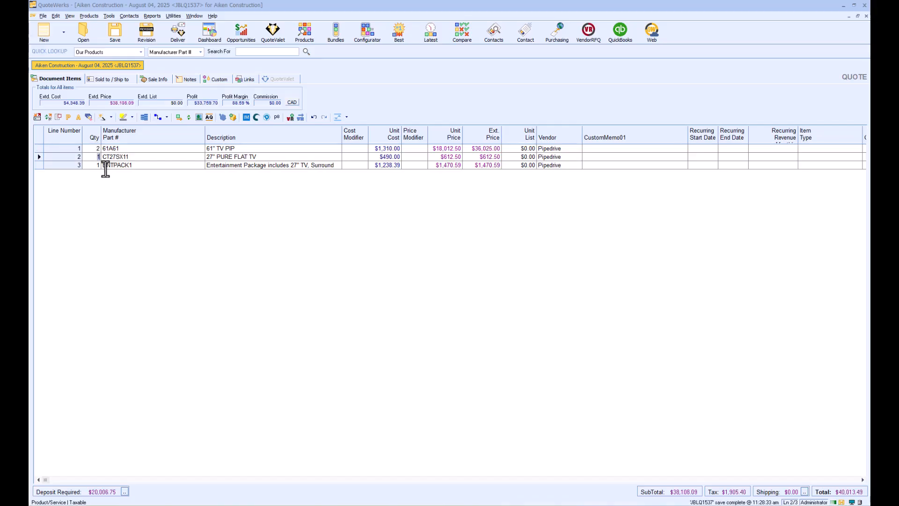
Save the revised quote and update its existing Pipedrive deal with the status Prospect Qualified.
{"action": "left_click", "coordinate": [113, 32]}
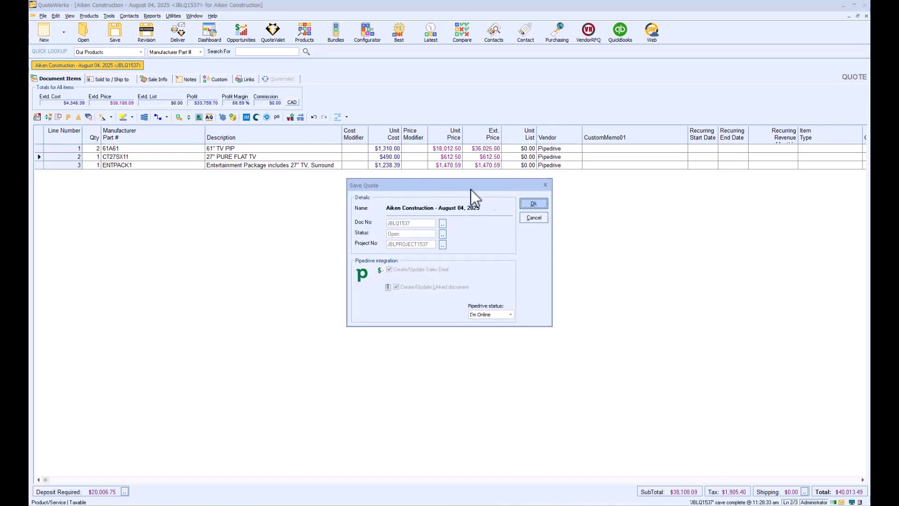
{"action": "left_click", "coordinate": [529, 204]}
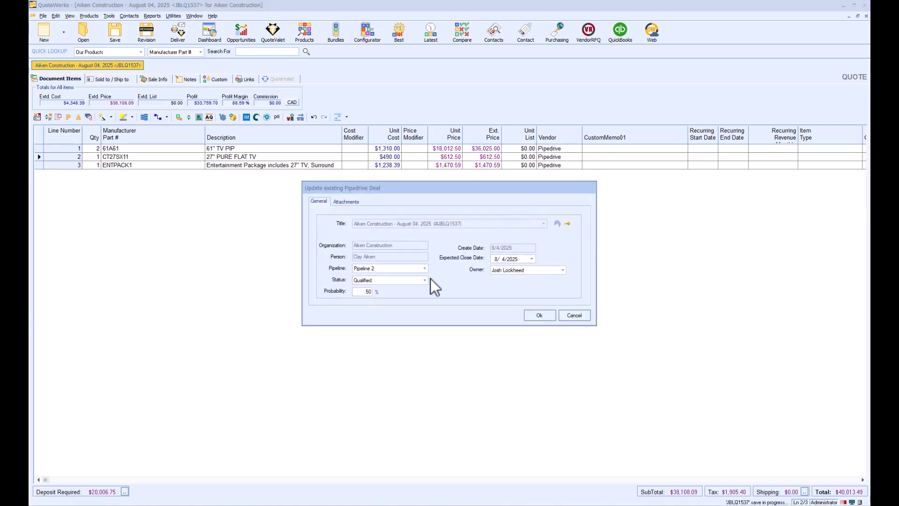
{"action": "left_click", "coordinate": [425, 280]}
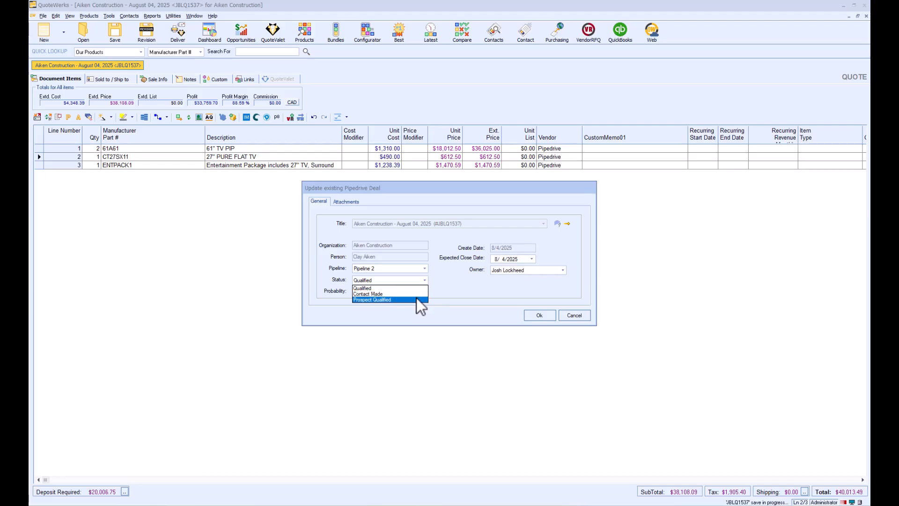
{"action": "left_click", "coordinate": [417, 298]}
{"action": "left_click", "coordinate": [542, 314]}
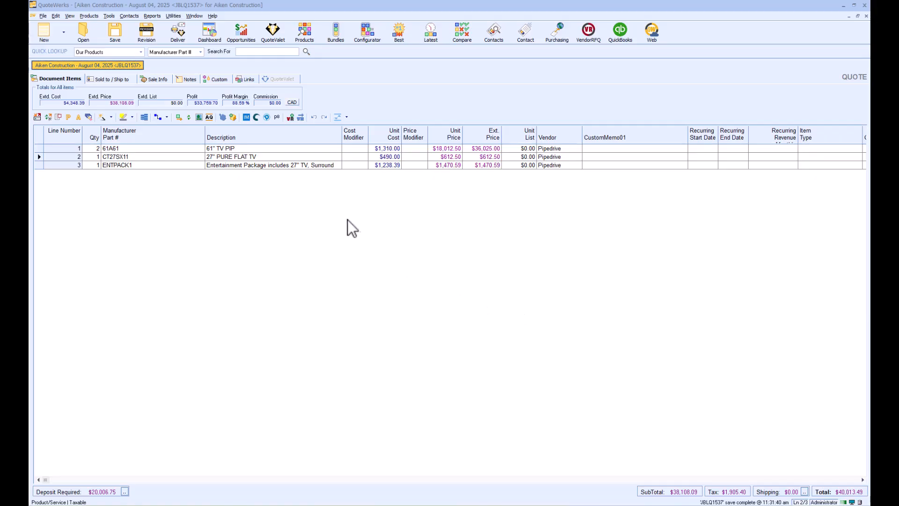
Upload the quote to QuoteValet using the Quote (Minimal) layout and the Written Signature option.
{"action": "left_click", "coordinate": [182, 32]}
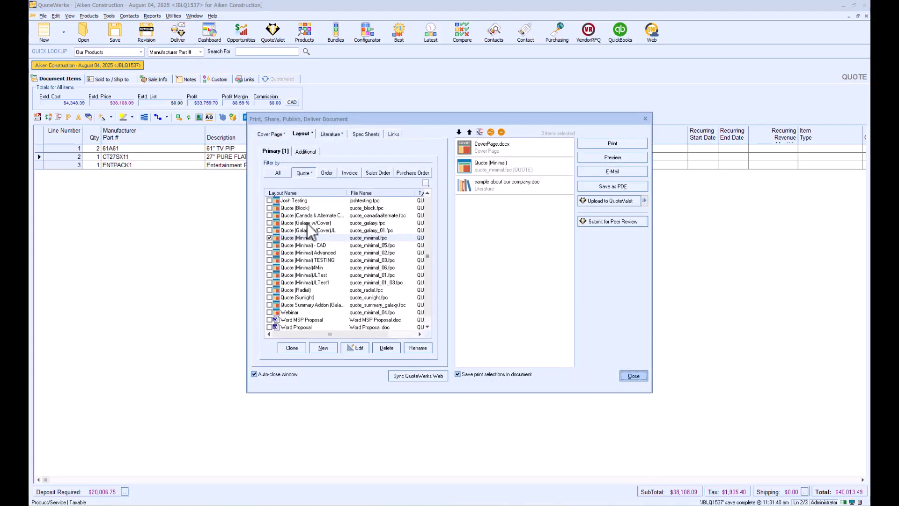
{"action": "left_click", "coordinate": [611, 203]}
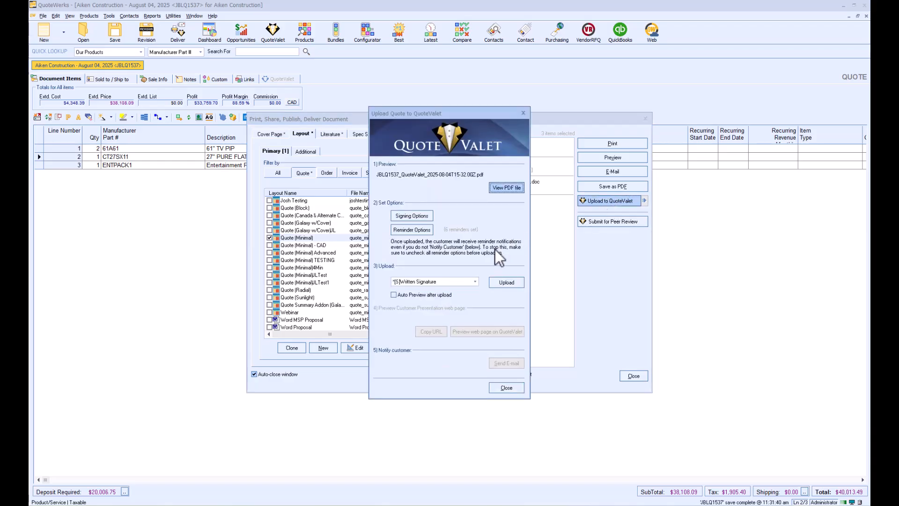
{"action": "left_click", "coordinate": [497, 282]}
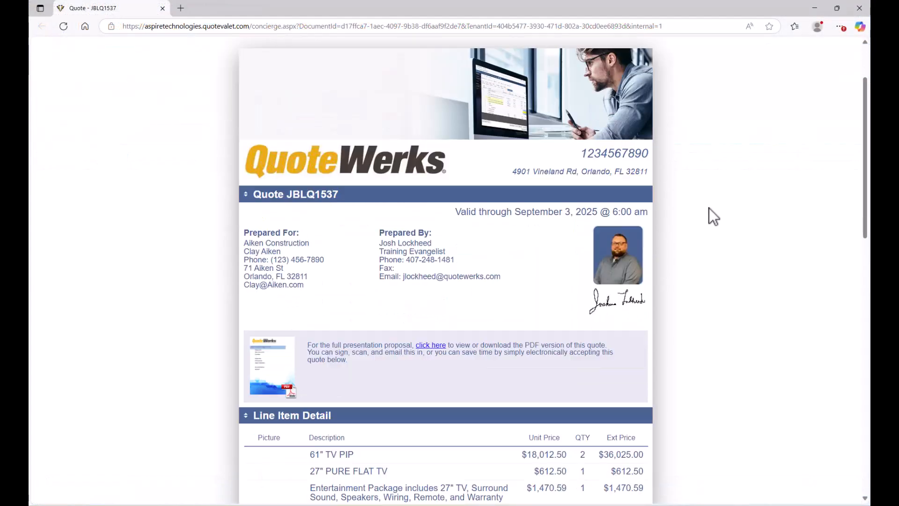
Accept the quote on its customer web page, agreeing to the terms and entering the customer's initials as printed name, and close the page.
{"action": "scroll", "coordinate": [709, 208], "scroll_direction": "down", "scroll_amount": 3}
{"action": "scroll", "coordinate": [709, 207], "scroll_direction": "down", "scroll_amount": 8}
{"action": "left_click", "coordinate": [254, 200]}
{"action": "left_click", "coordinate": [362, 331]}
{"action": "type", "text": "CA"}
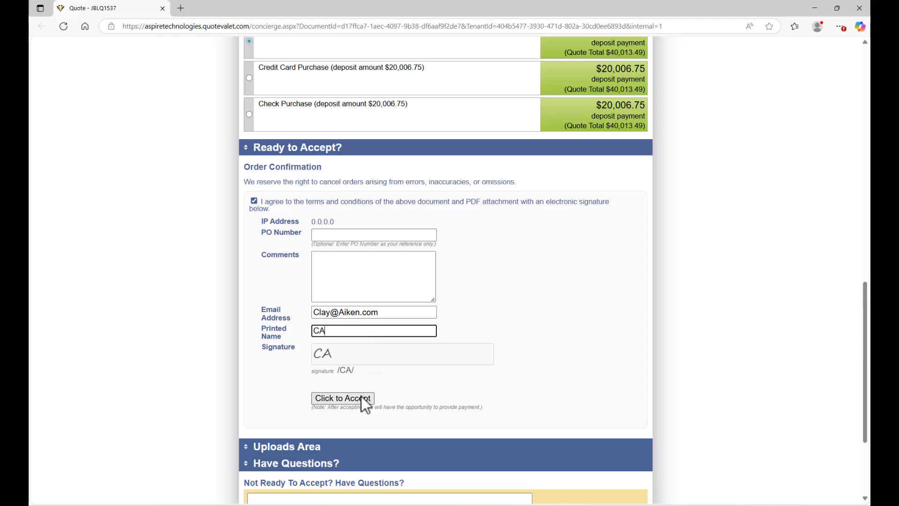
{"action": "left_click", "coordinate": [361, 396]}
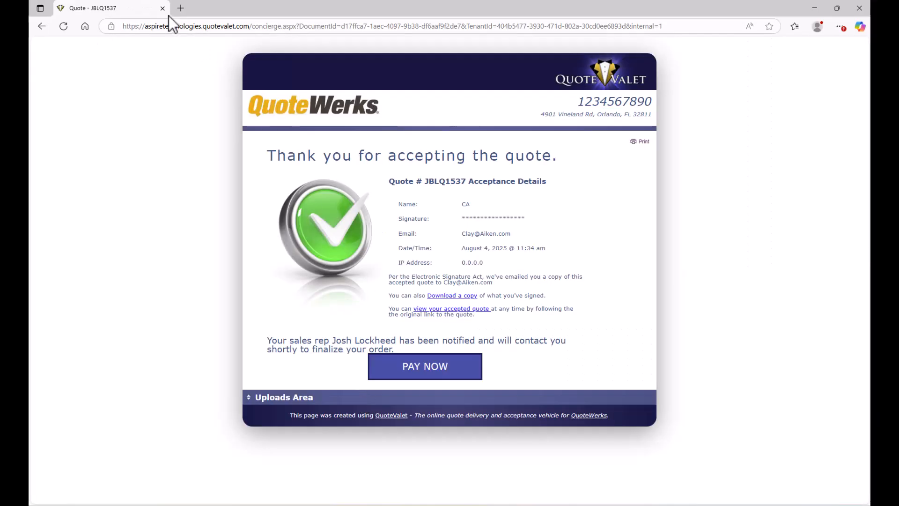
{"action": "left_click", "coordinate": [163, 8]}
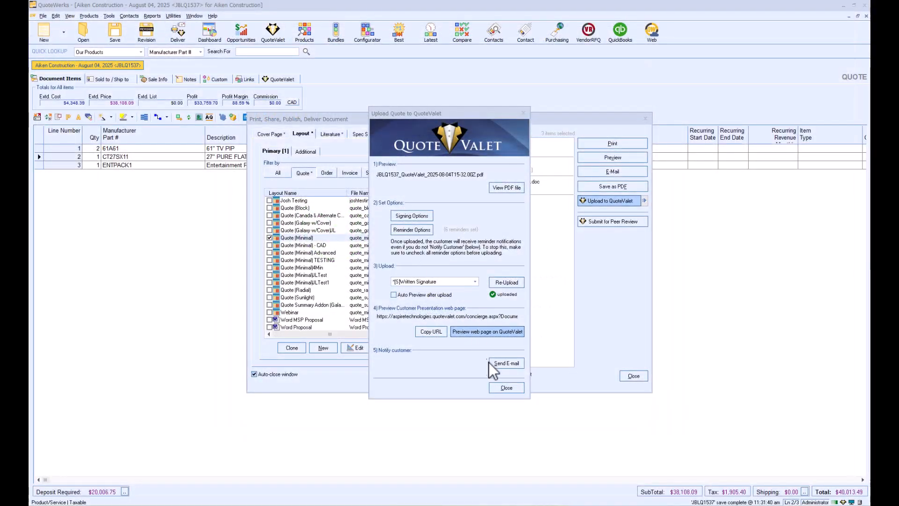
Close the upload and delivery dialogs, and load the customer's QuoteValet acceptance and payment selection into the quote.
{"action": "left_click", "coordinate": [500, 387]}
{"action": "left_click", "coordinate": [634, 377]}
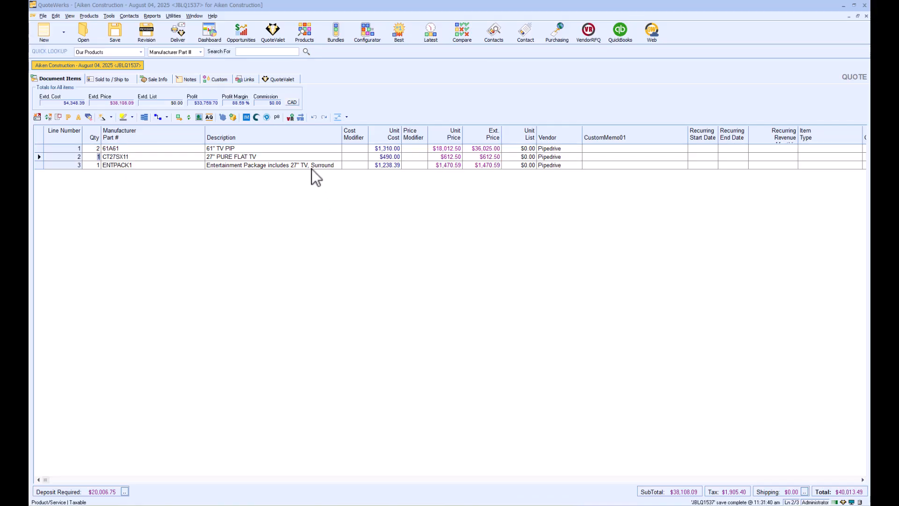
{"action": "left_click", "coordinate": [287, 79]}
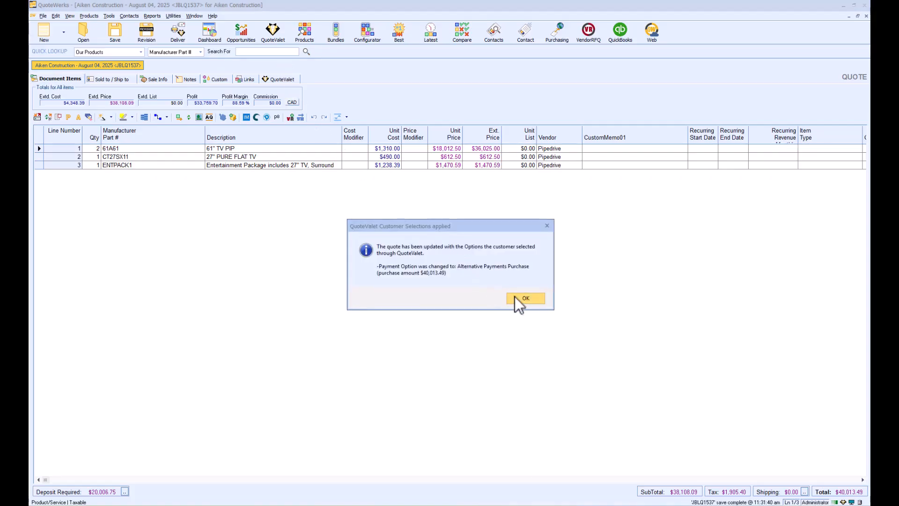
{"action": "left_click", "coordinate": [509, 298]}
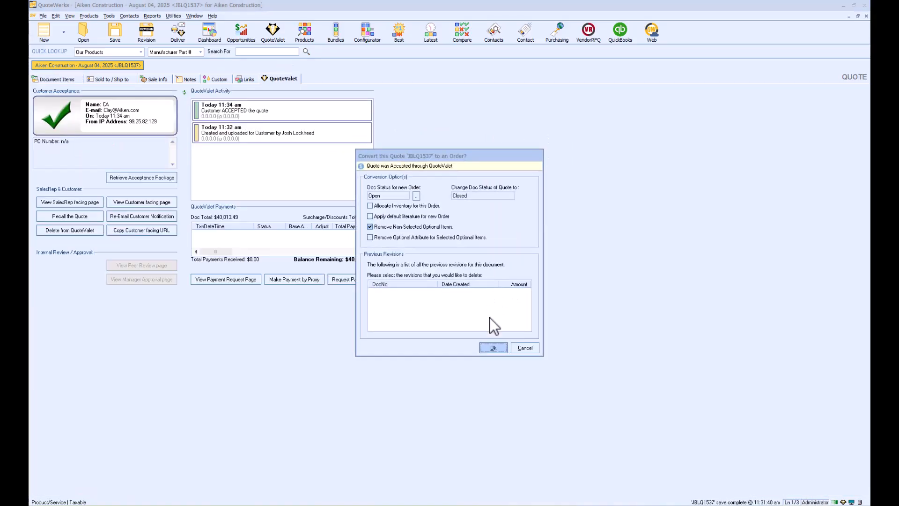
Convert the accepted quote to an order with non-selected optional items removed, and close its Pipedrive deal as won at 100% probability.
{"action": "left_click", "coordinate": [489, 351]}
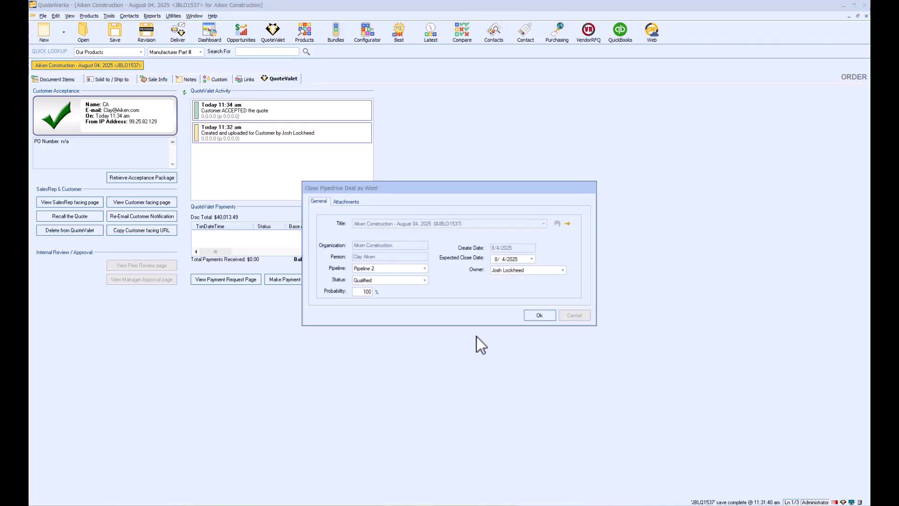
{"action": "double_click", "coordinate": [364, 292]}
{"action": "left_click", "coordinate": [539, 315]}
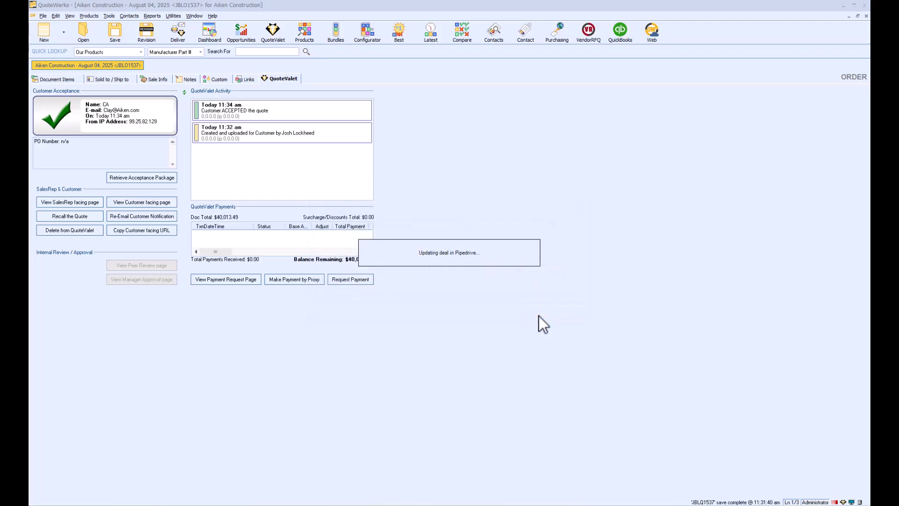